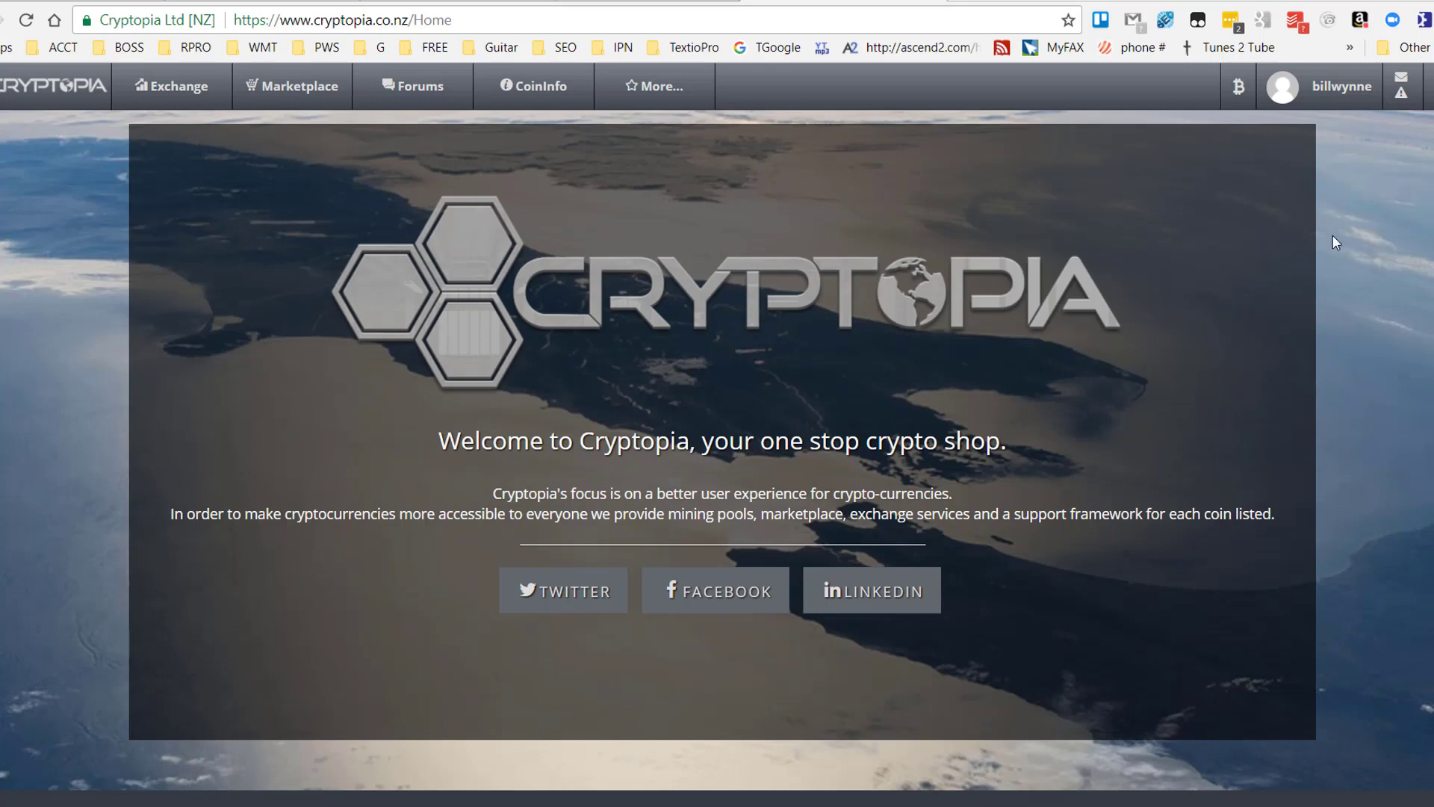
Start a Cryptopia deposit, searching 'proc' and choosing ProCurrency(PROC) as the currency
{"action": "mouse_move", "coordinate": [1238, 86]}
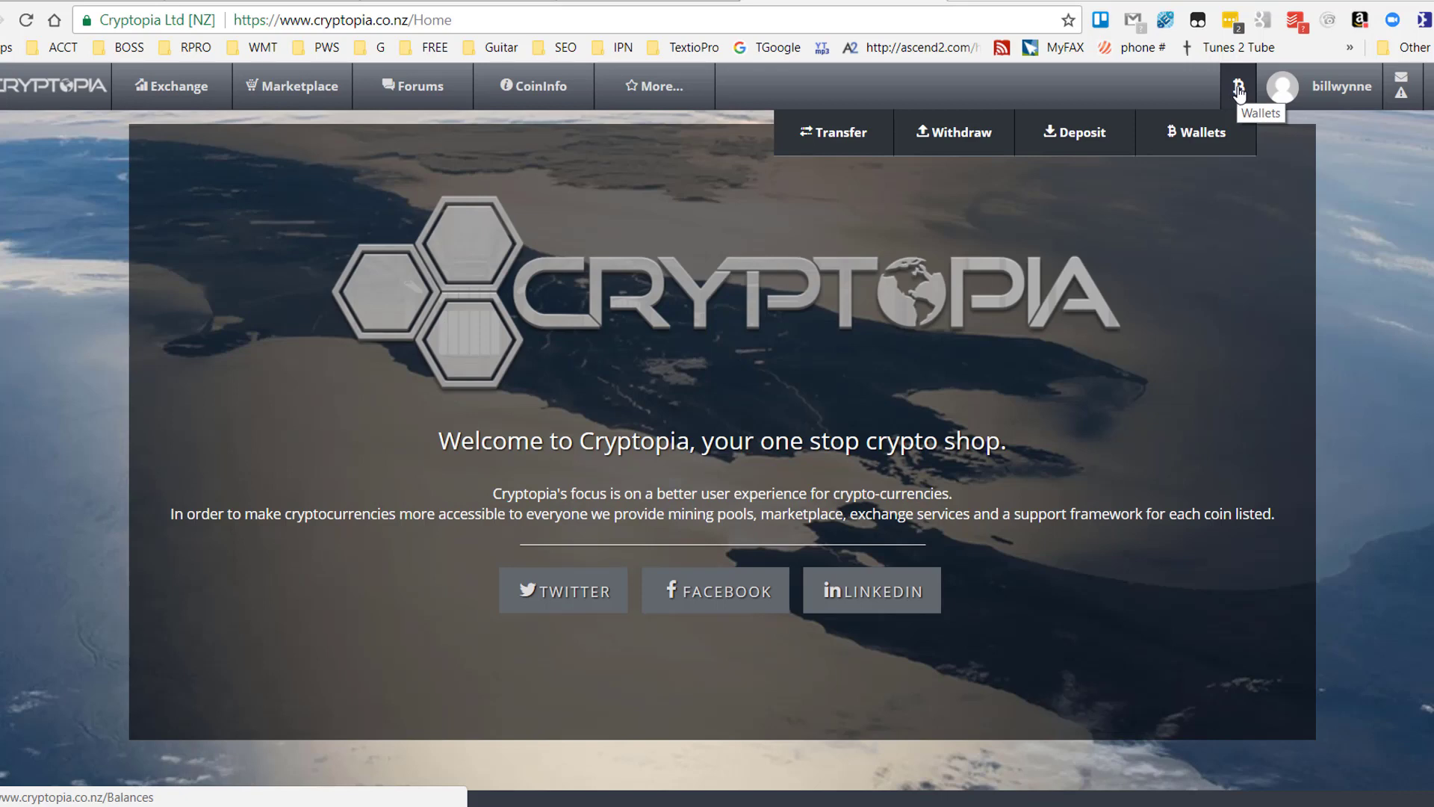
{"action": "left_click", "coordinate": [1077, 136]}
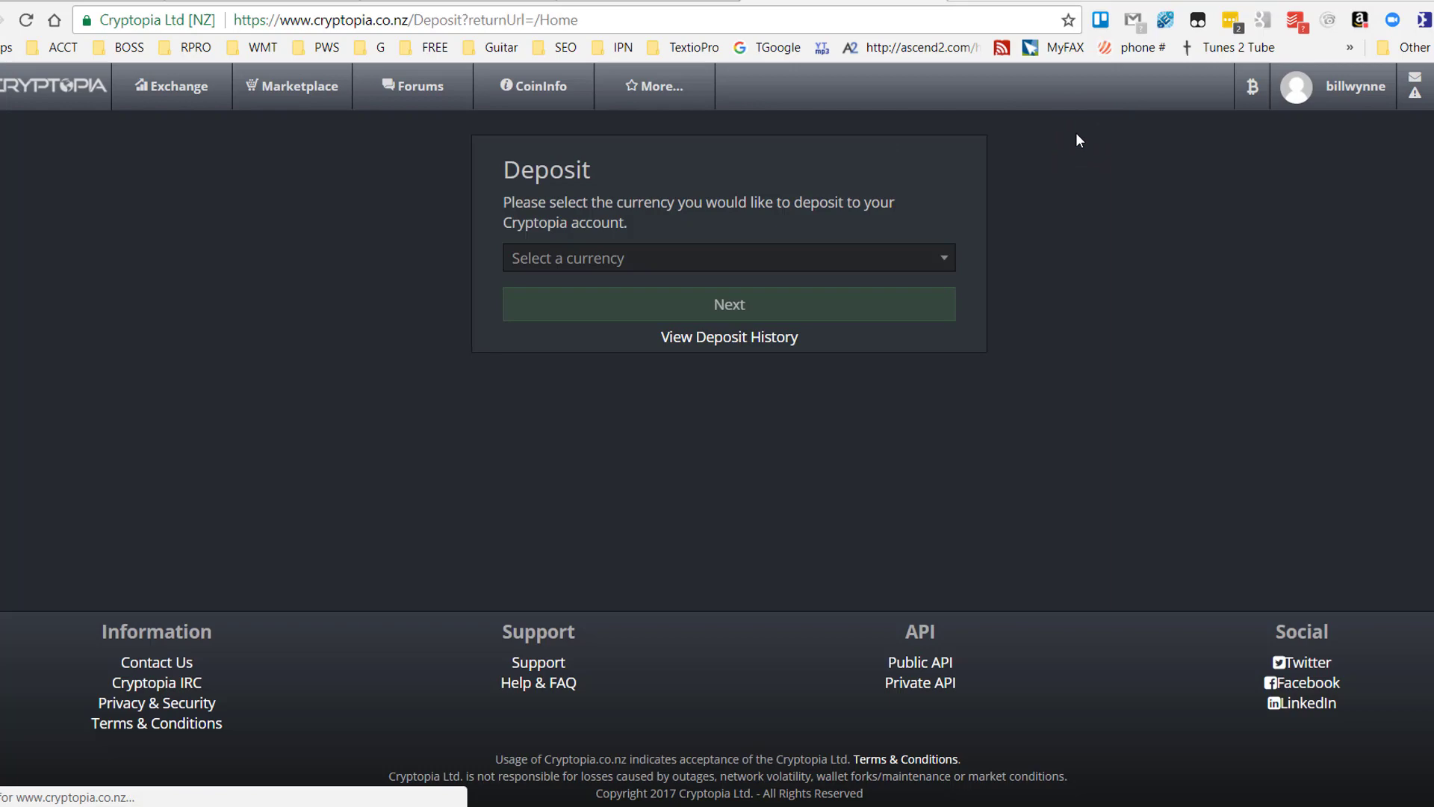
{"action": "left_click", "coordinate": [656, 272]}
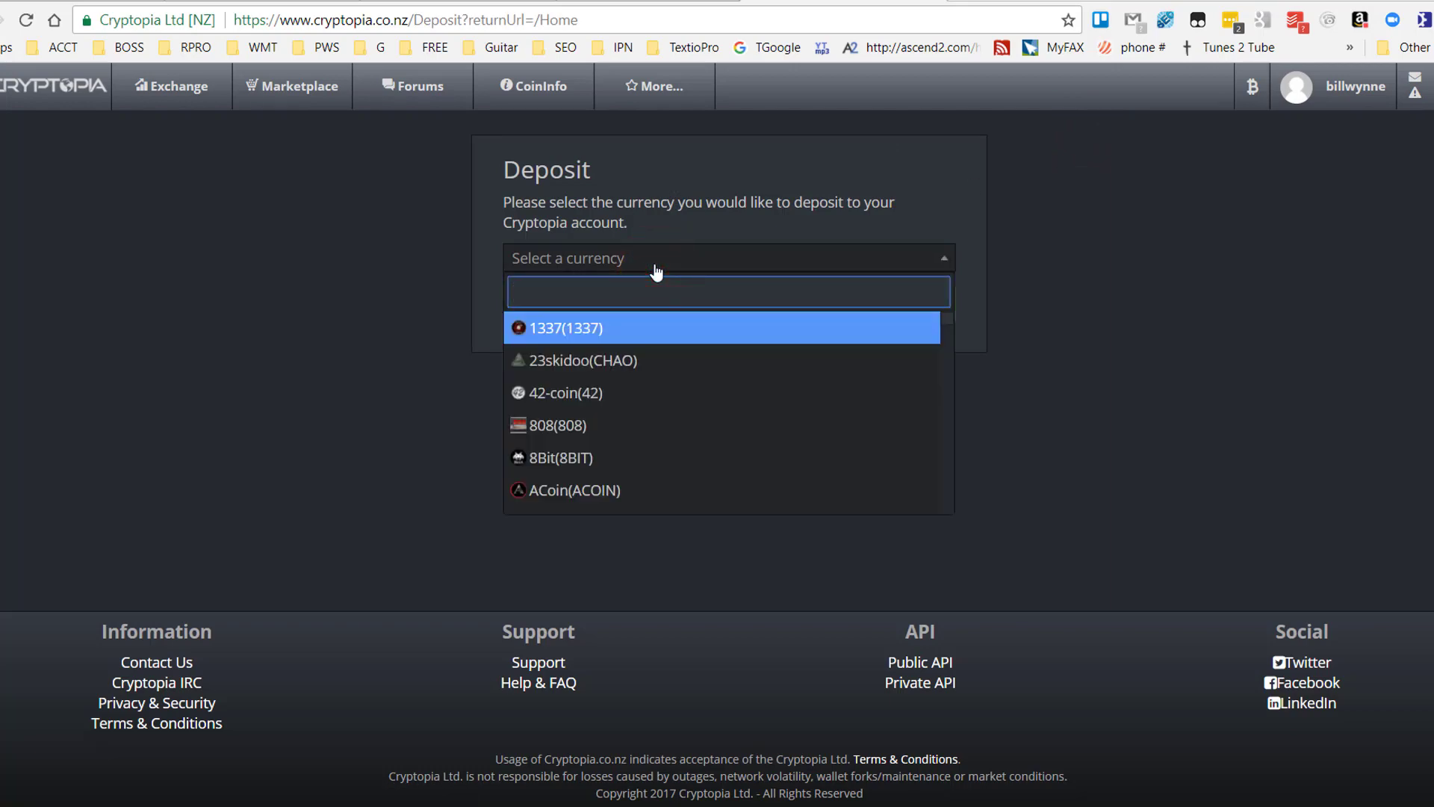
{"action": "type", "text": "proc"}
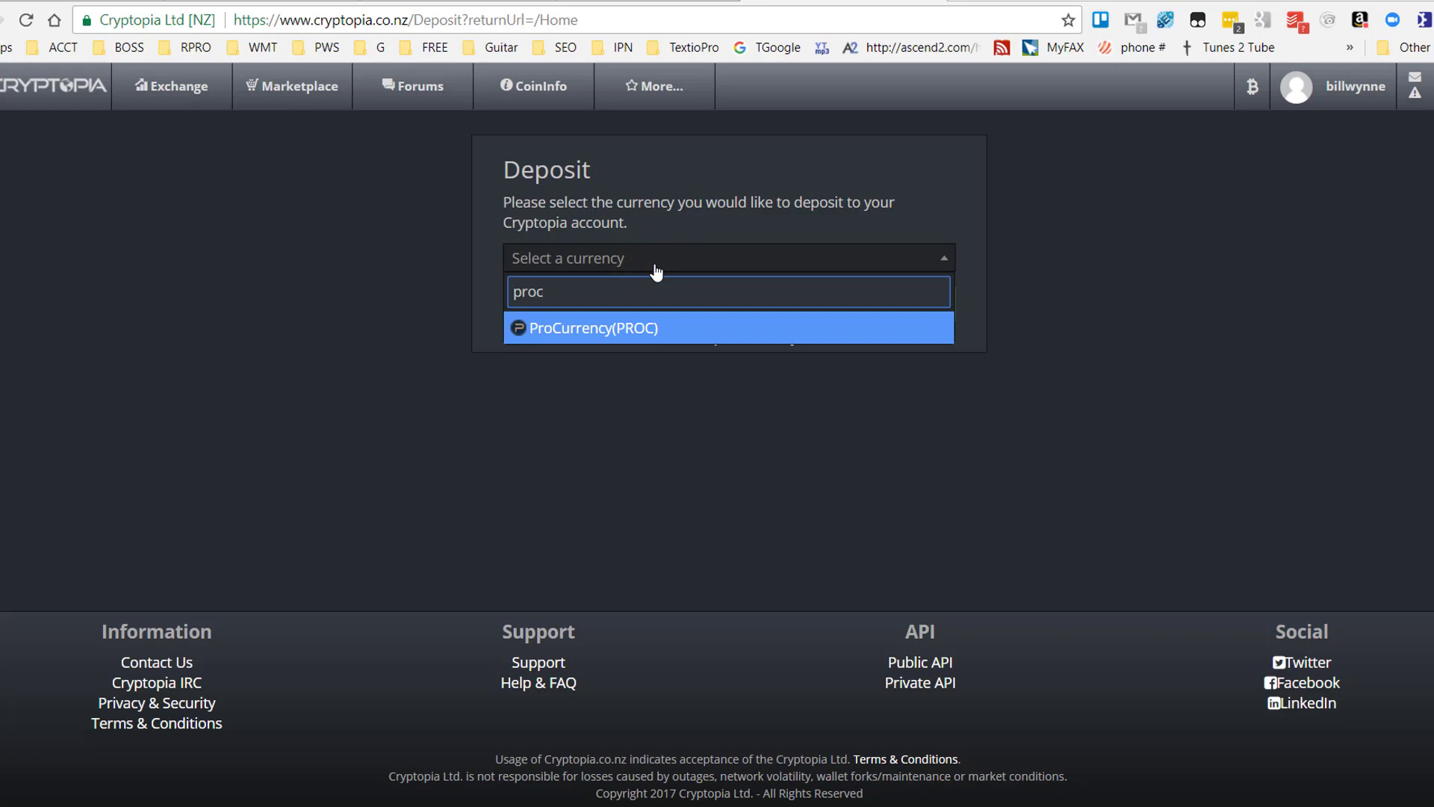
{"action": "left_click", "coordinate": [631, 328]}
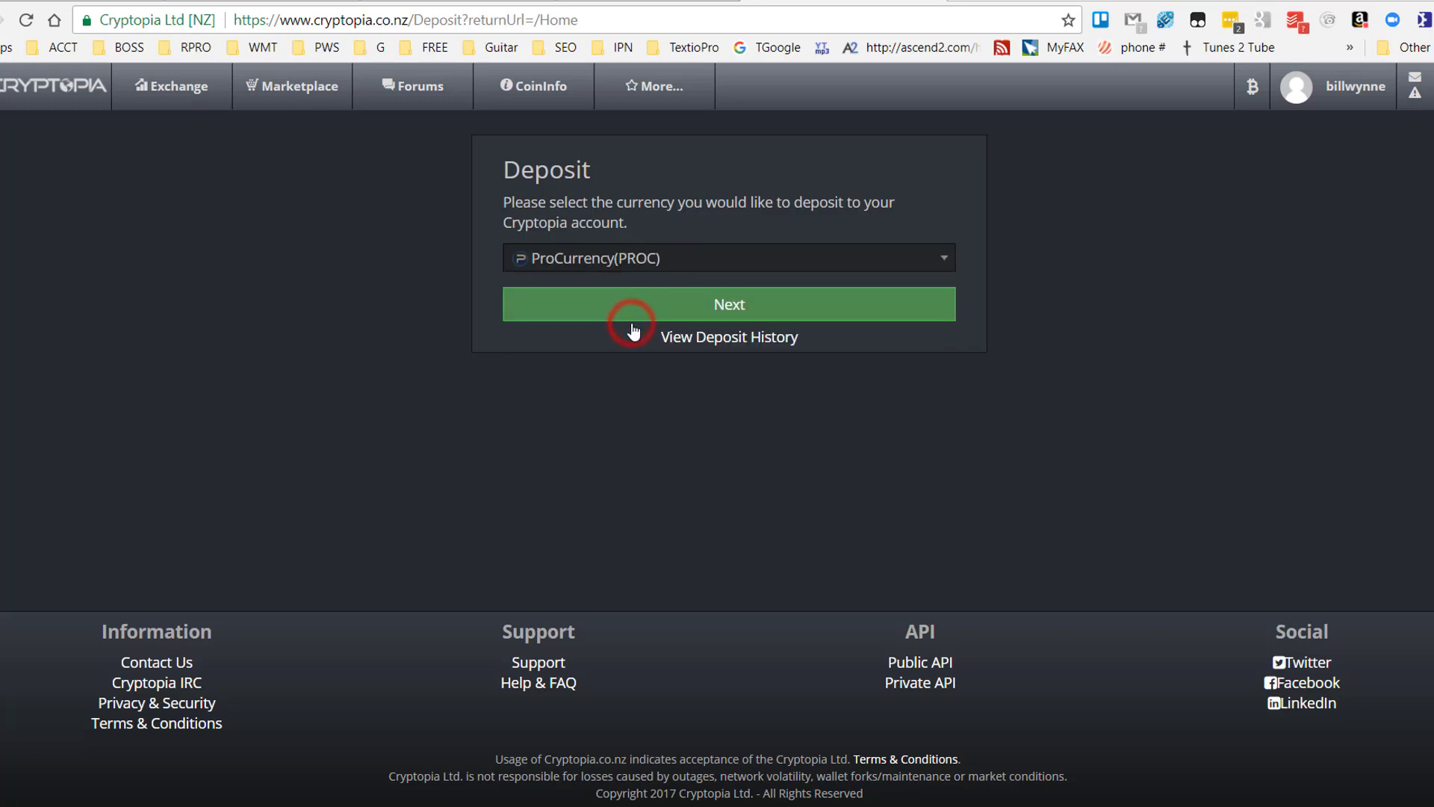
{"action": "left_click", "coordinate": [730, 306]}
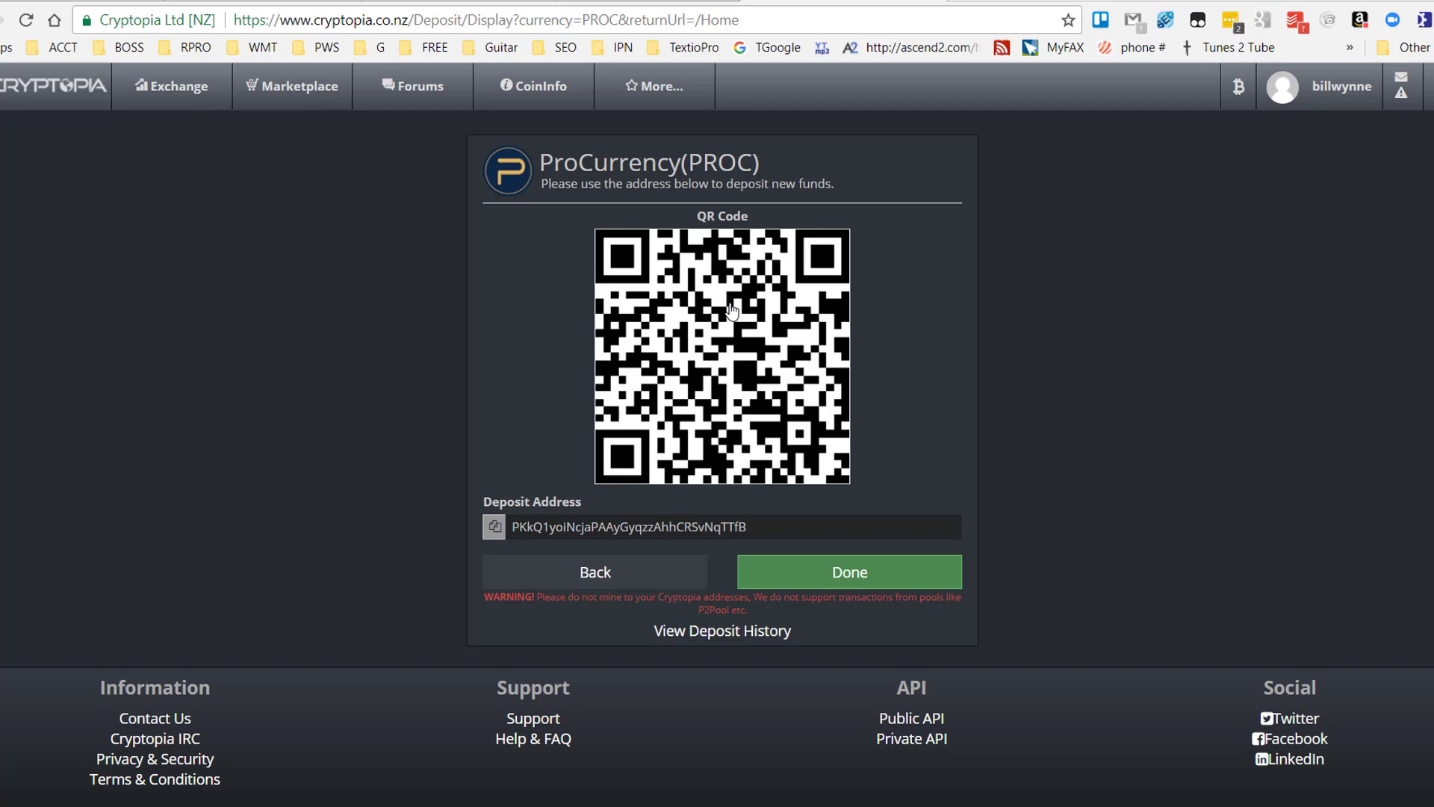
Select the PROC deposit address, then switch to the PRO wallet window
{"action": "left_click", "coordinate": [635, 527]}
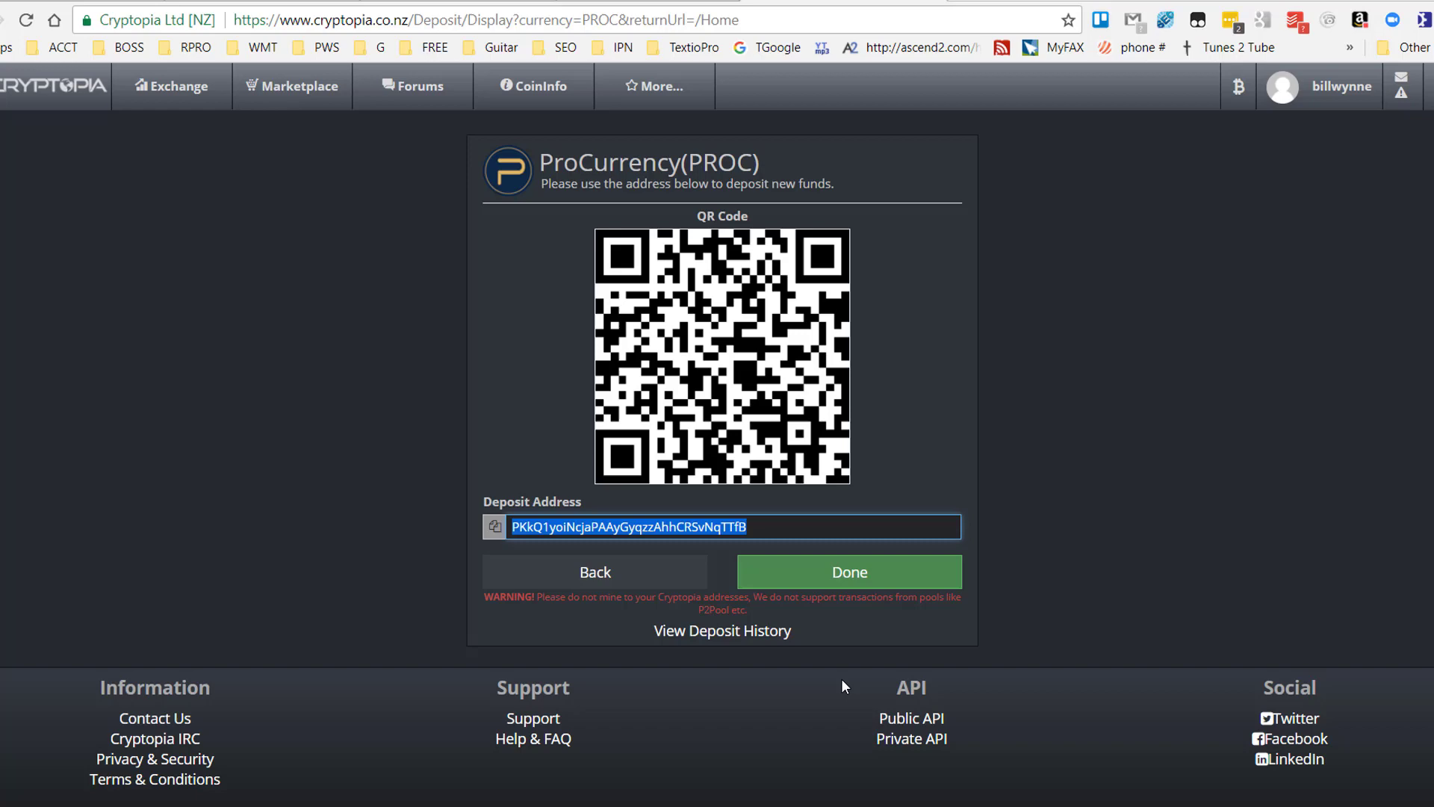
{"action": "key", "text": "alt+Tab"}
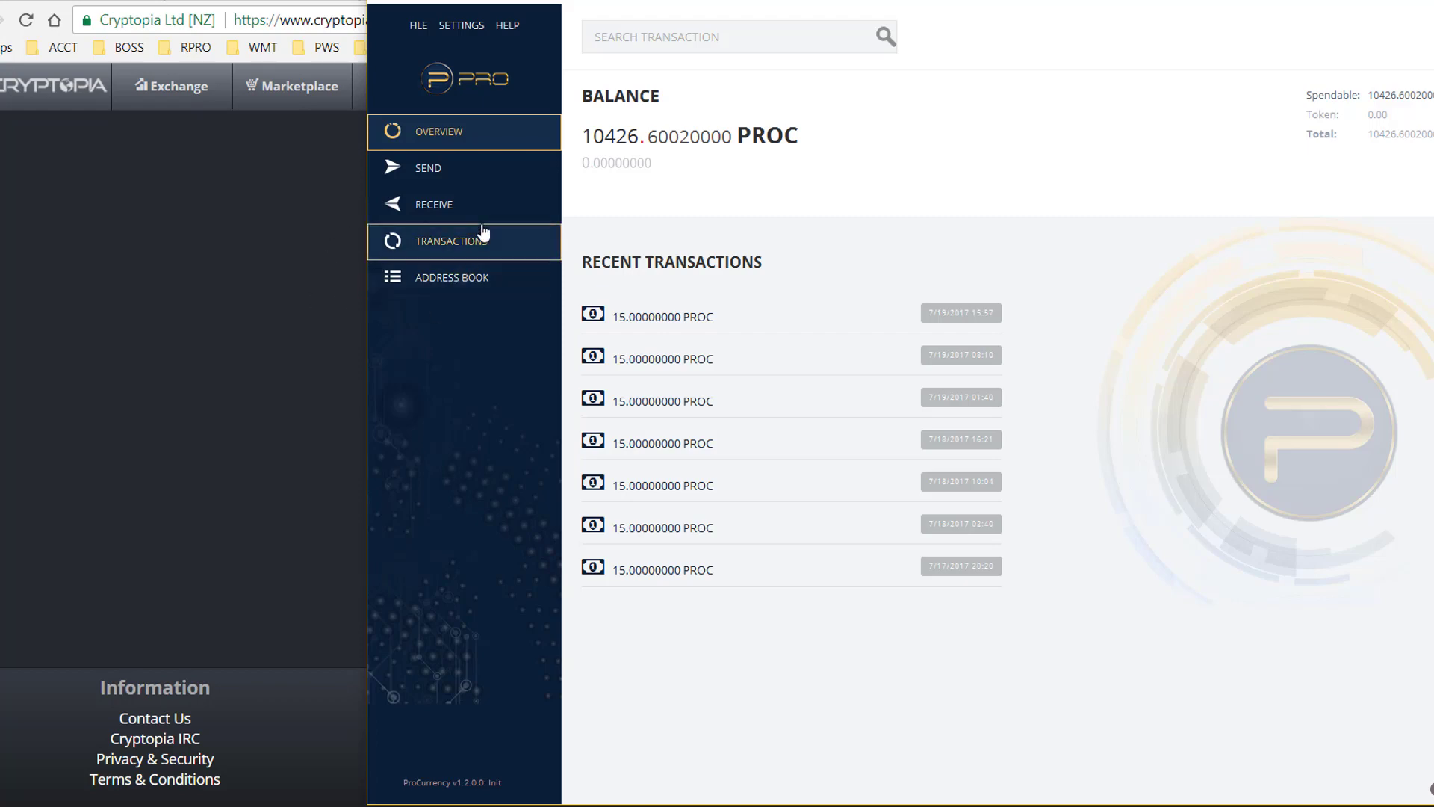
Open the wallet's SEND form, then copy the Cryptopia PROC deposit address
{"action": "left_click", "coordinate": [428, 167]}
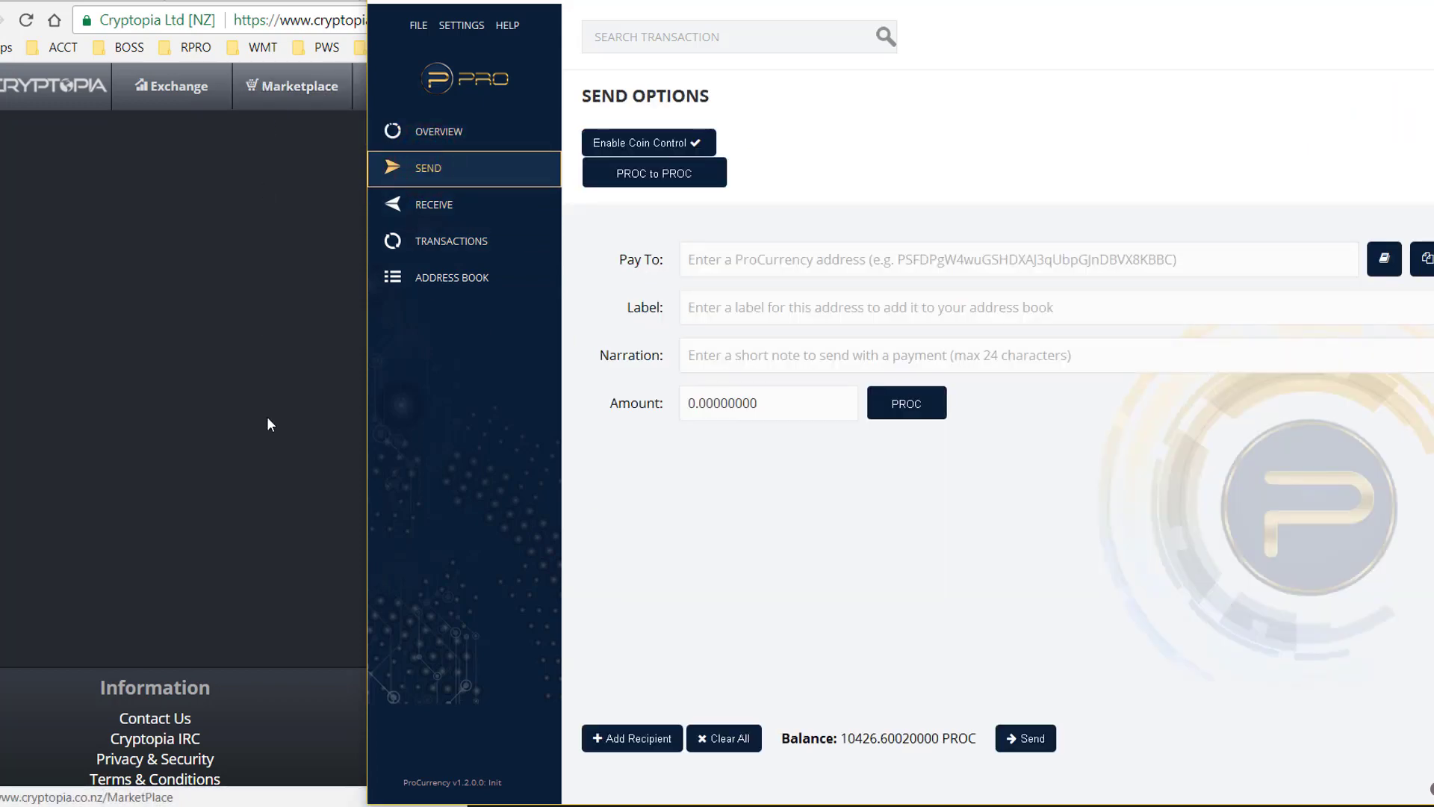
{"action": "left_click", "coordinate": [266, 468]}
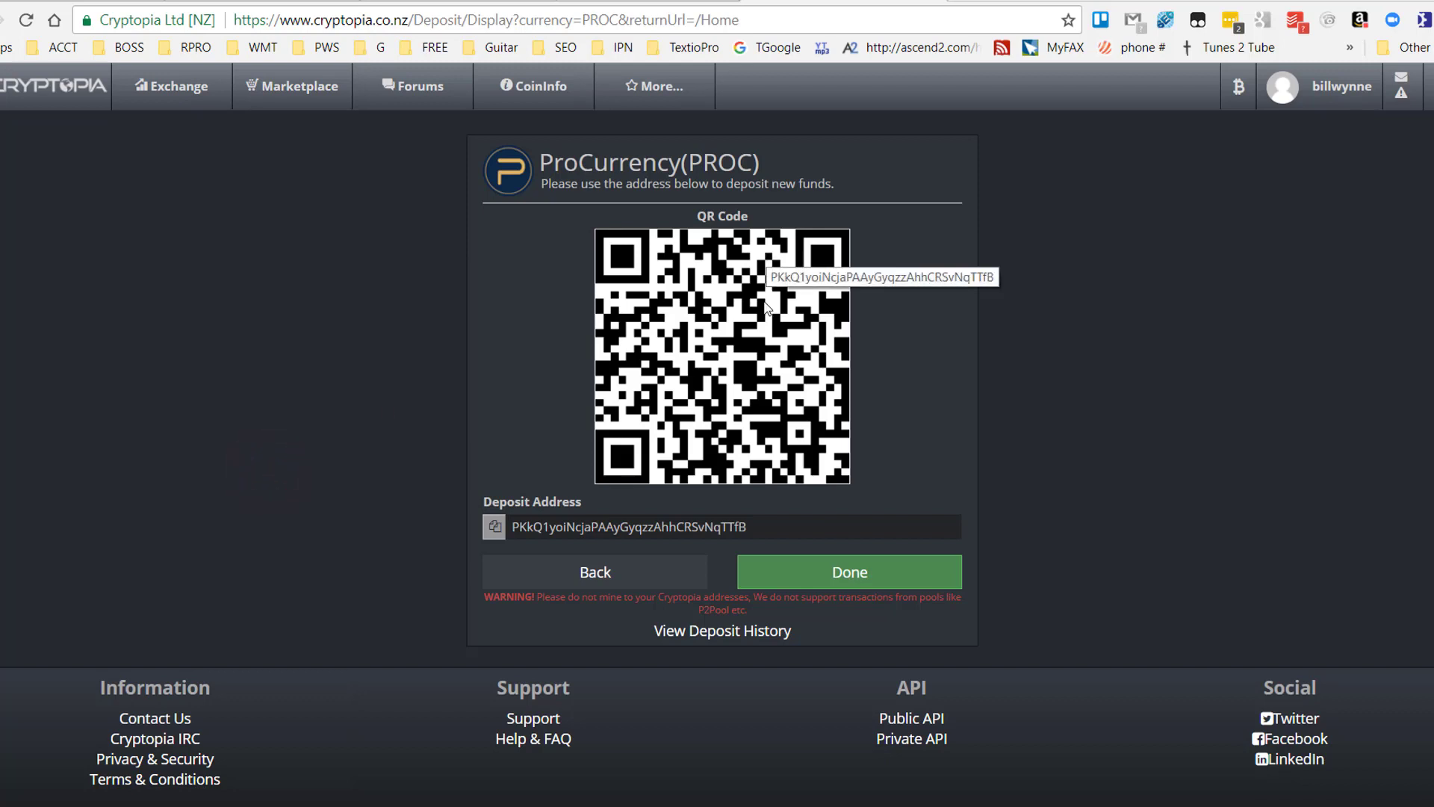
{"action": "left_click", "coordinate": [662, 529]}
{"action": "left_click", "coordinate": [495, 526]}
{"action": "left_click", "coordinate": [551, 528]}
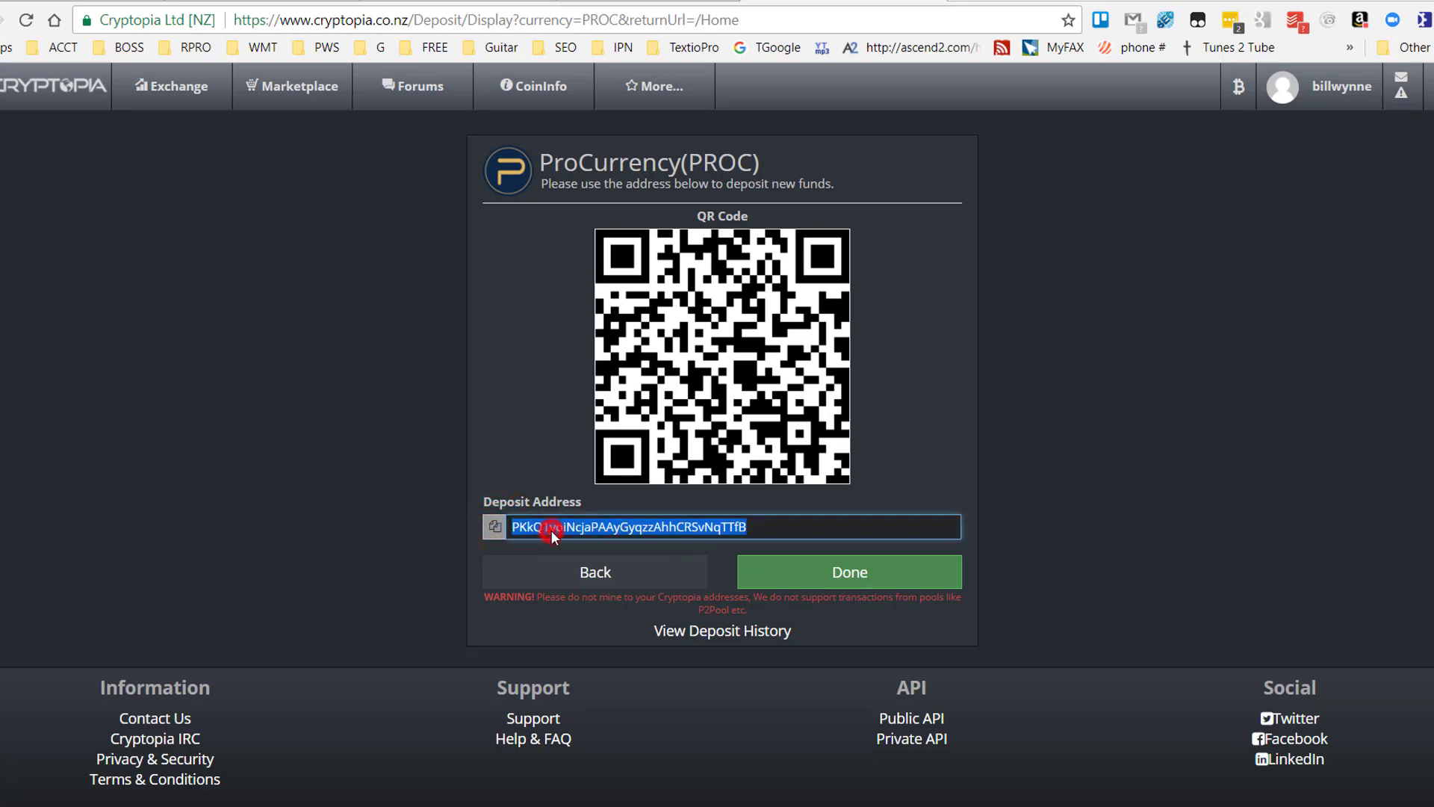
{"action": "right_click", "coordinate": [551, 530]}
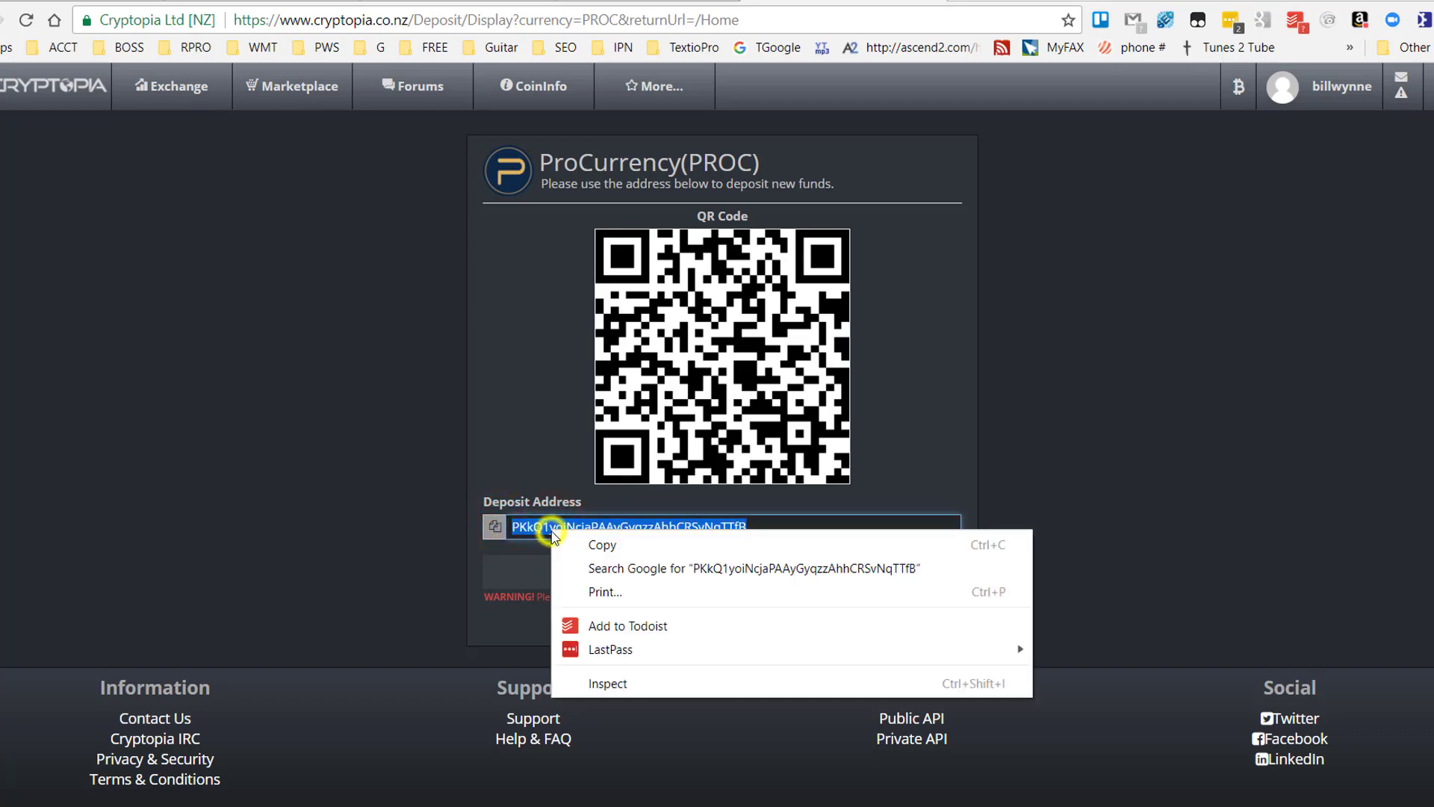
{"action": "left_click", "coordinate": [610, 546]}
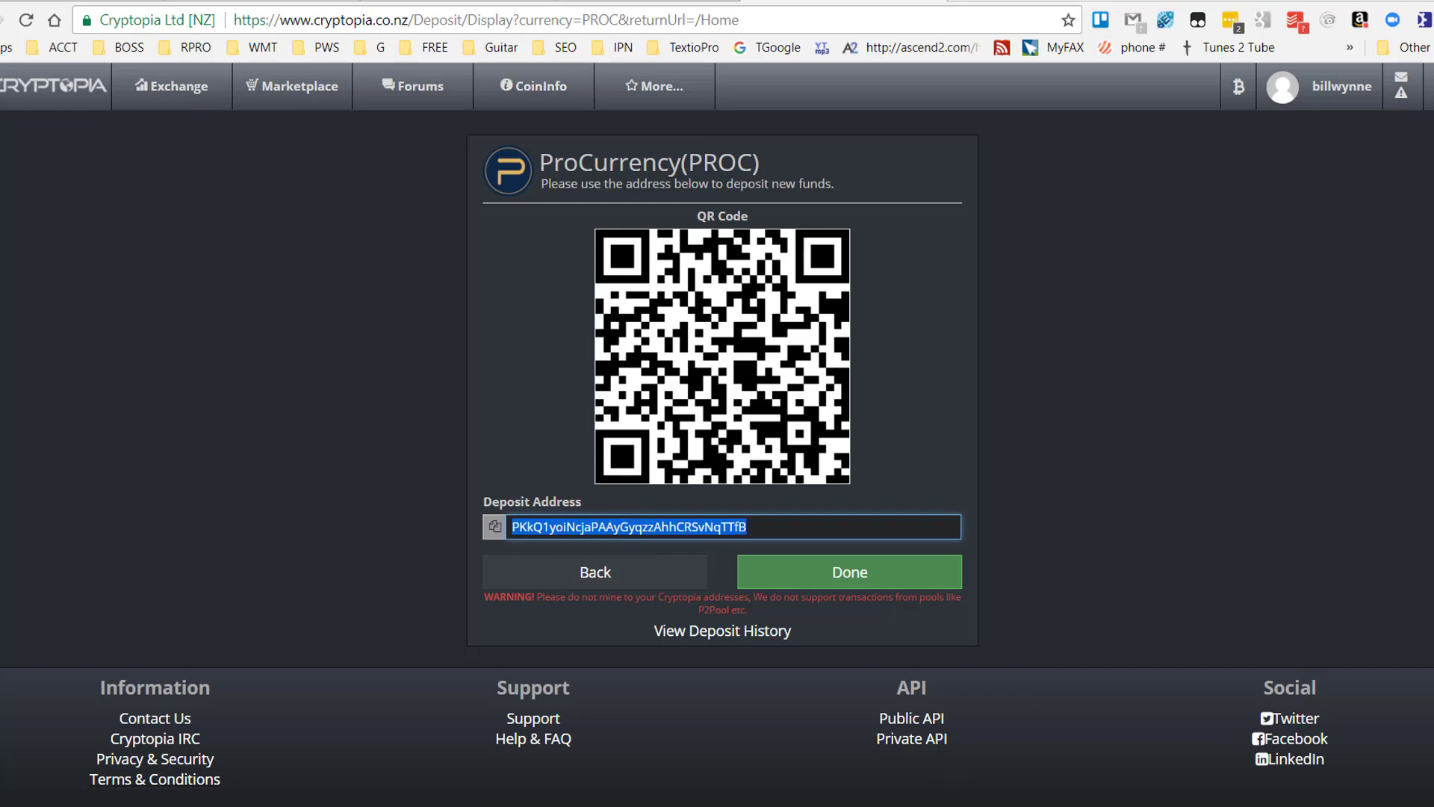
Paste the Cryptopia deposit address into the send form's Pay To field
{"action": "left_click", "coordinate": [964, 800]}
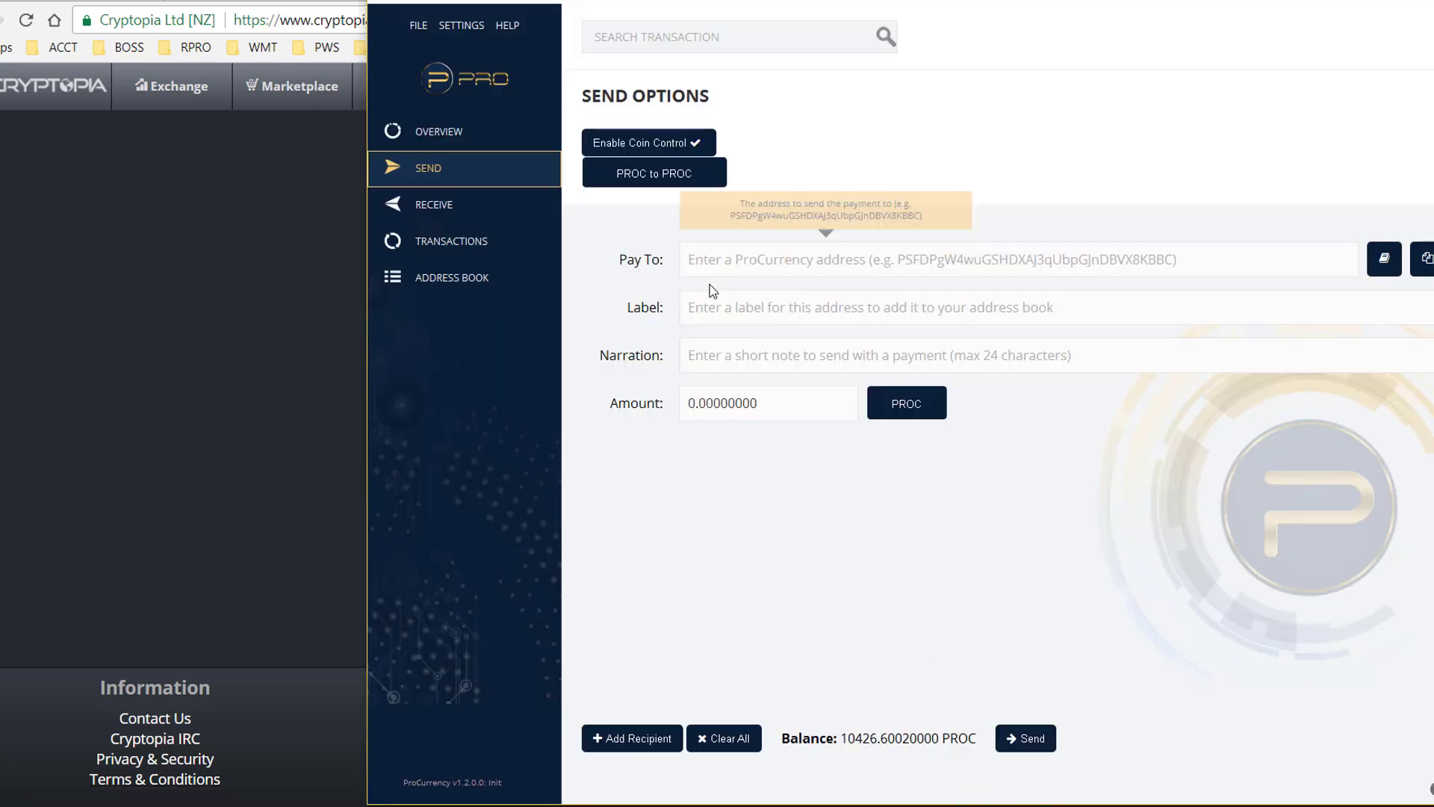
{"action": "left_click", "coordinate": [736, 266]}
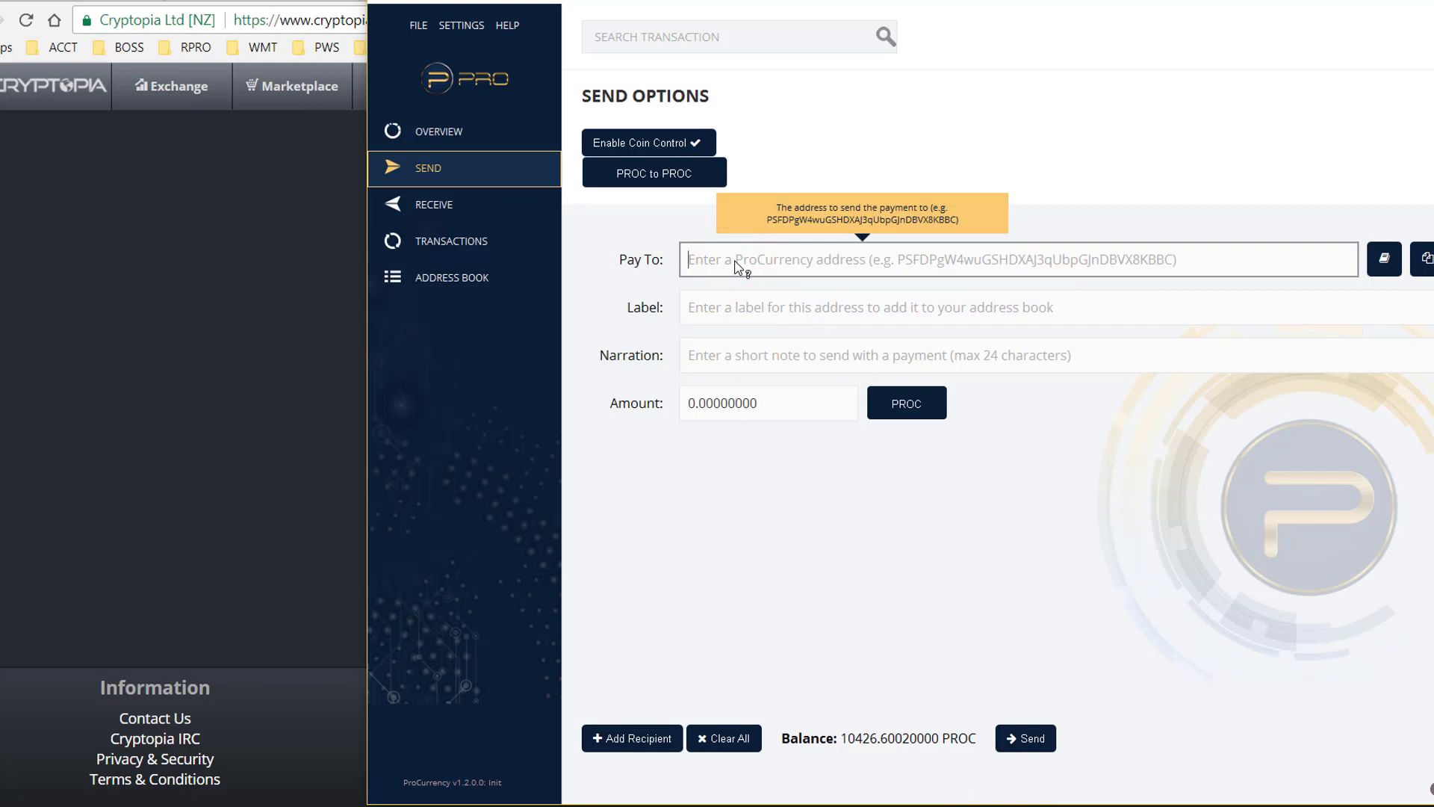
{"action": "right_click", "coordinate": [735, 265]}
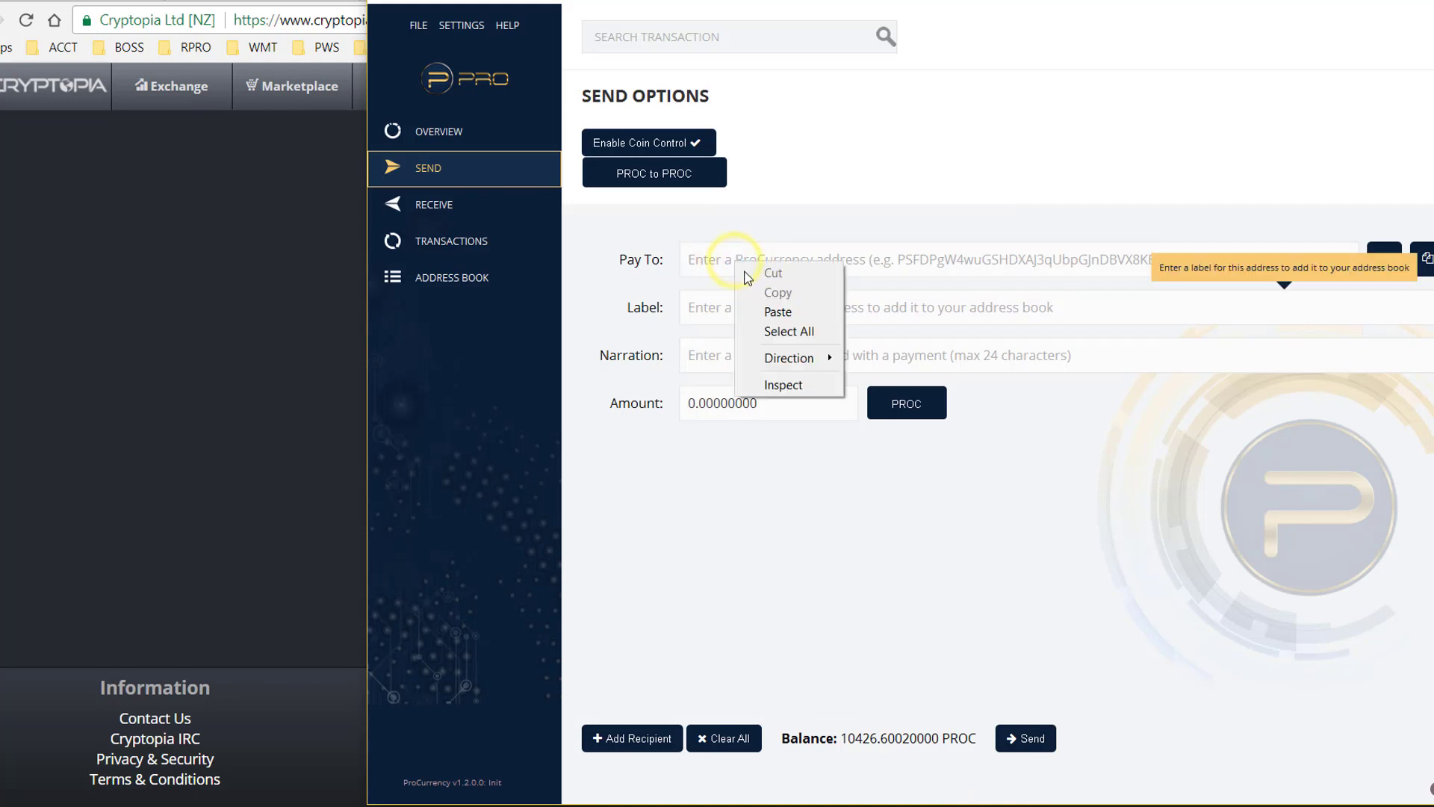
{"action": "left_click", "coordinate": [781, 312]}
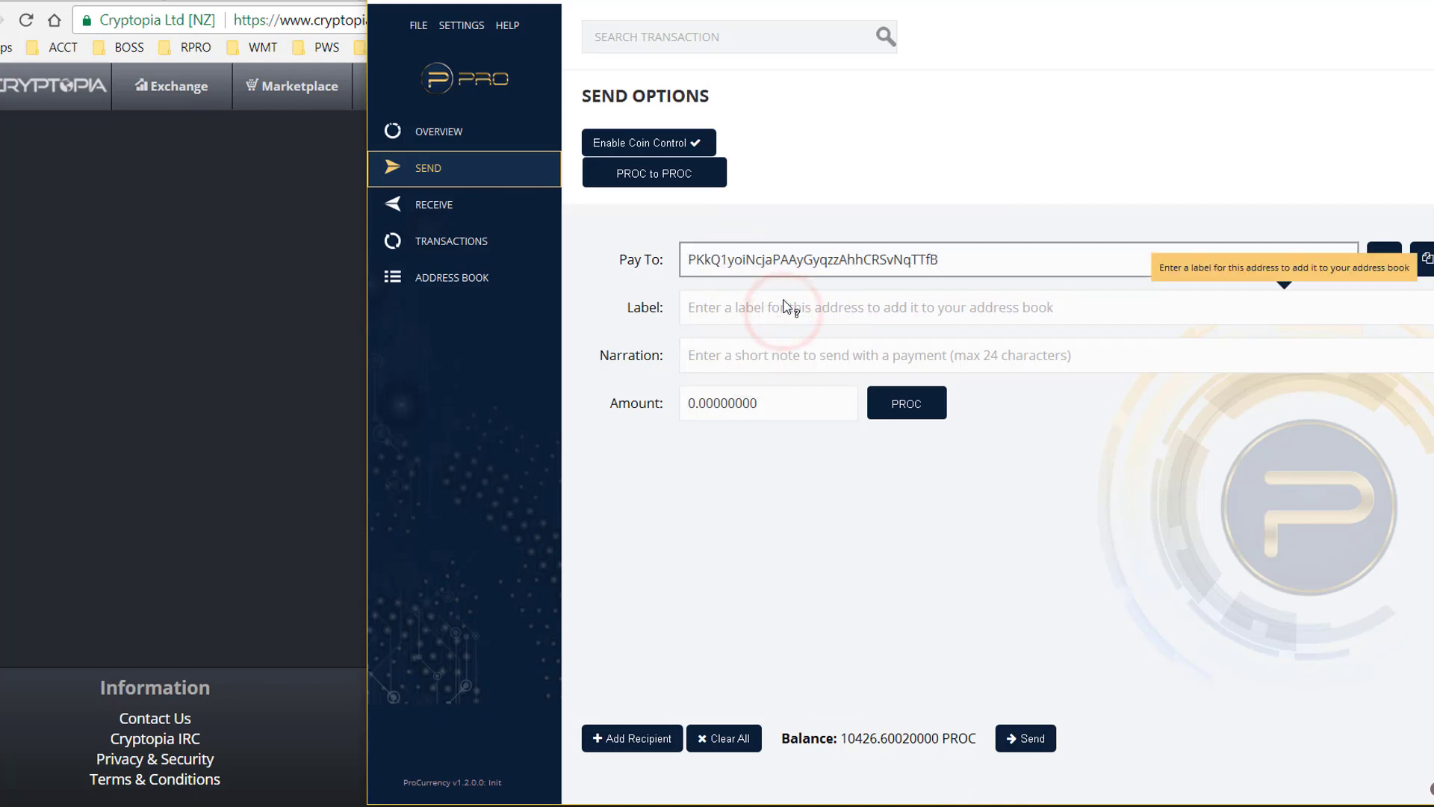
Enter the label 'test to cryptopia' and an amount of 1 PROC
{"action": "left_click", "coordinate": [785, 312]}
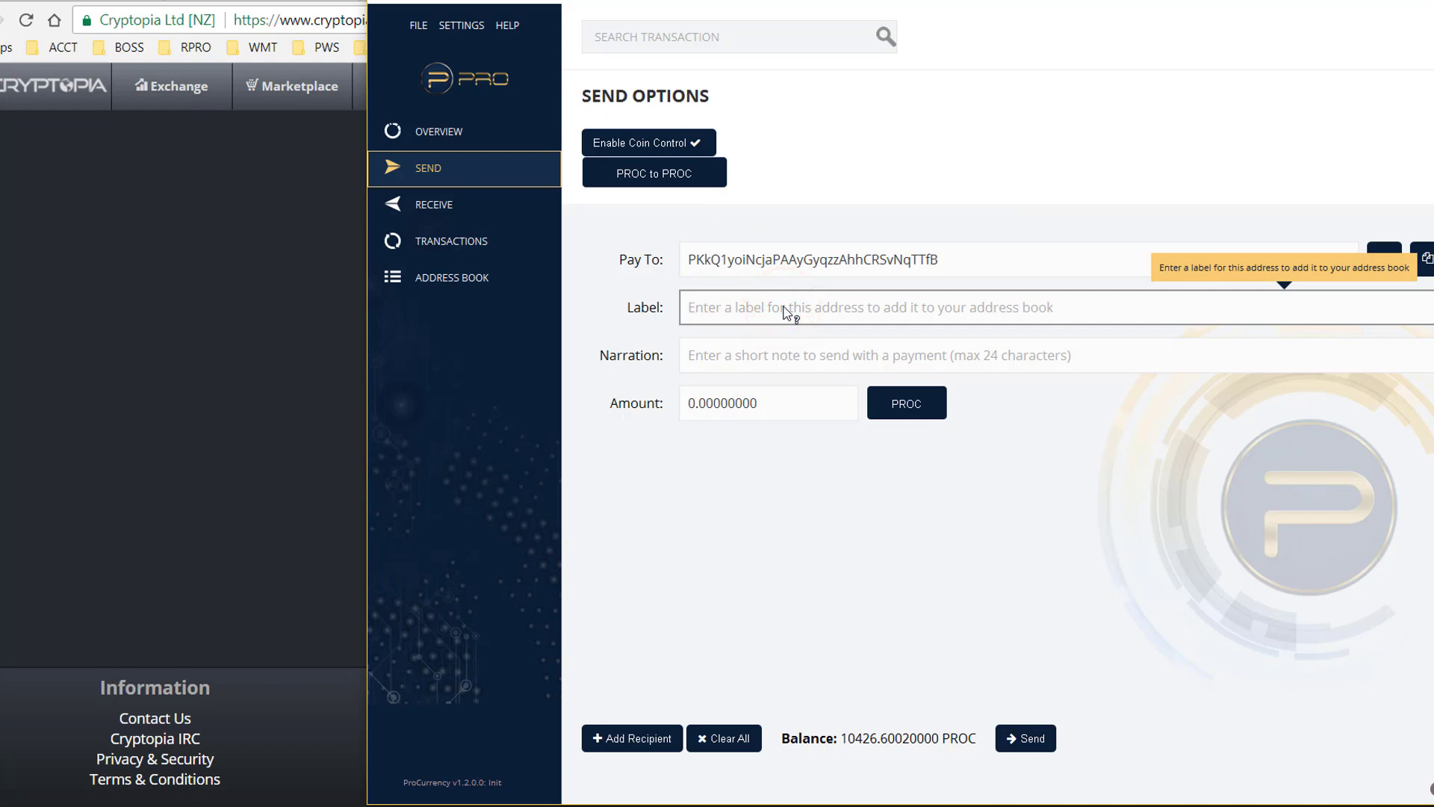
{"action": "type", "text": "test to cryptopia"}
{"action": "left_click", "coordinate": [795, 355]}
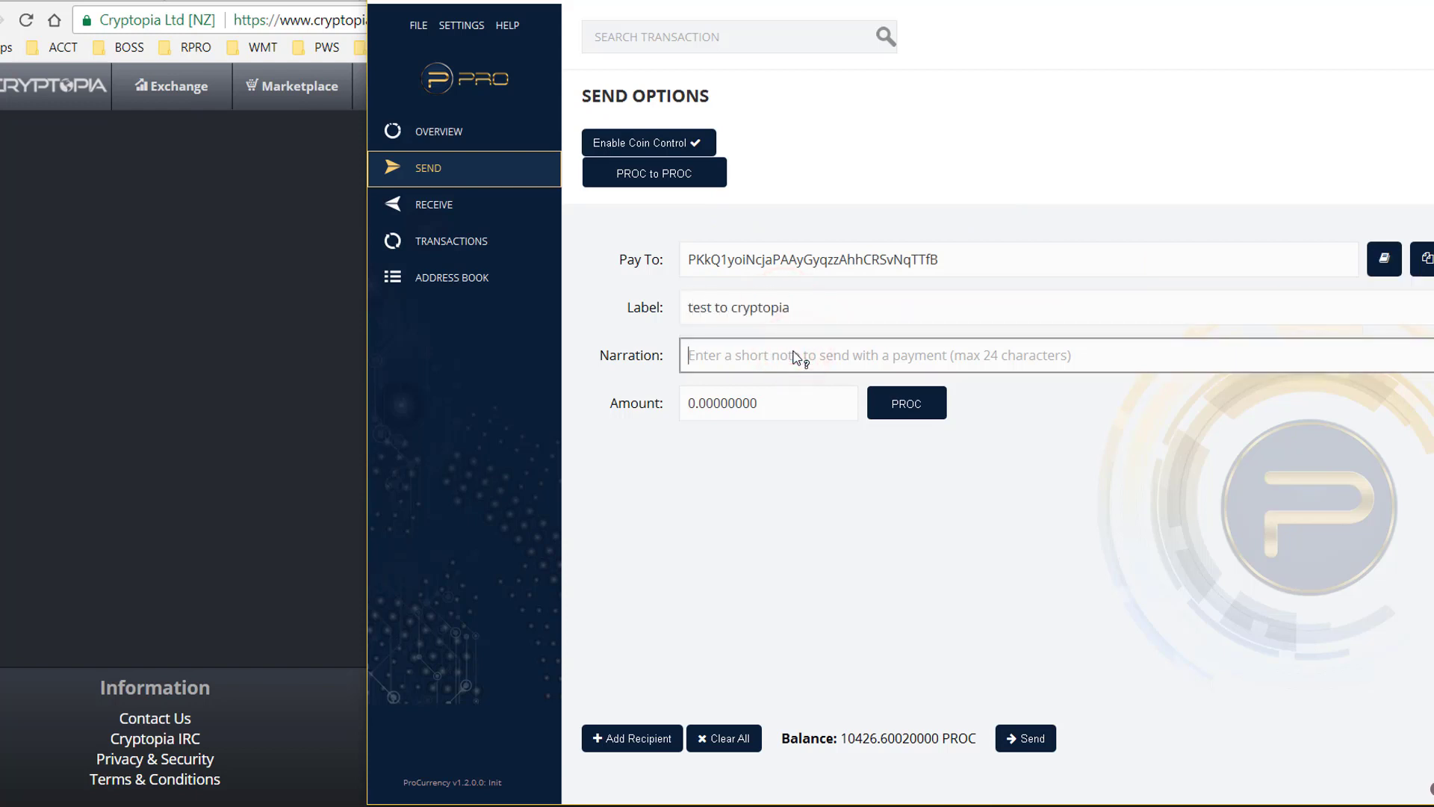
{"action": "left_click", "coordinate": [695, 405]}
{"action": "key", "text": "BackSpace"}
{"action": "type", "text": "1"}
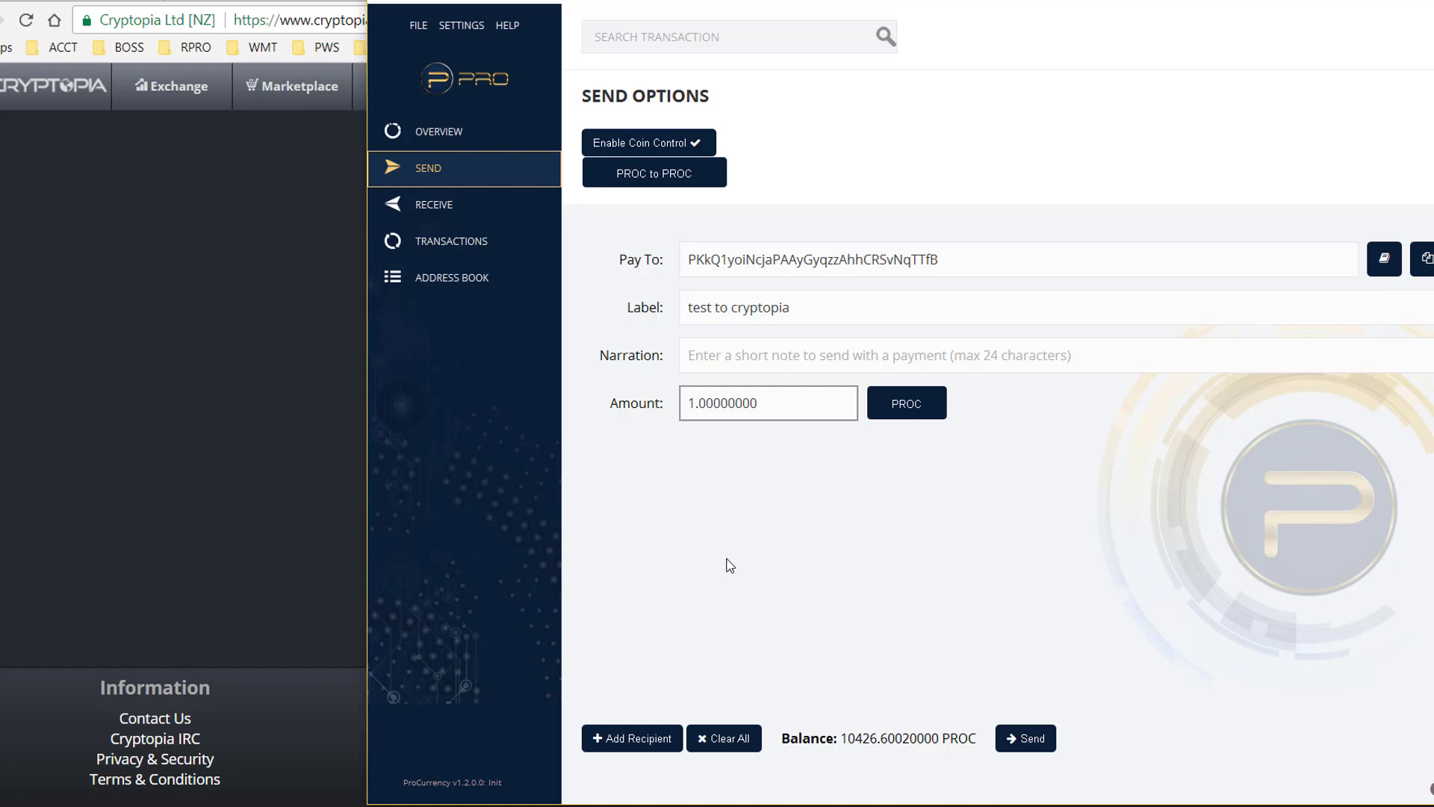
Send the 1 PROC payment, accepting the 0.0001 PROC fee, then return to the overview
{"action": "left_click", "coordinate": [1028, 740]}
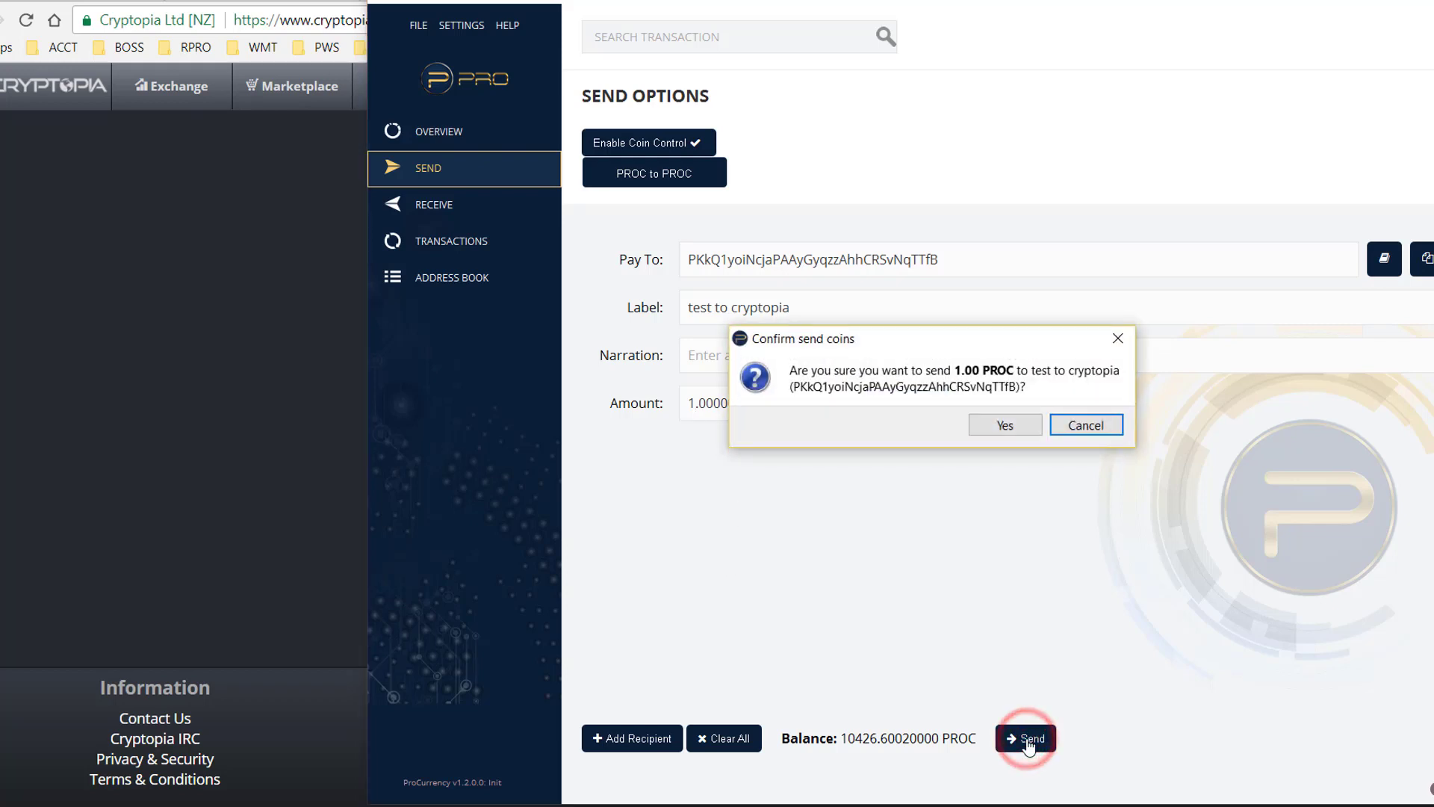
{"action": "left_click", "coordinate": [1003, 421]}
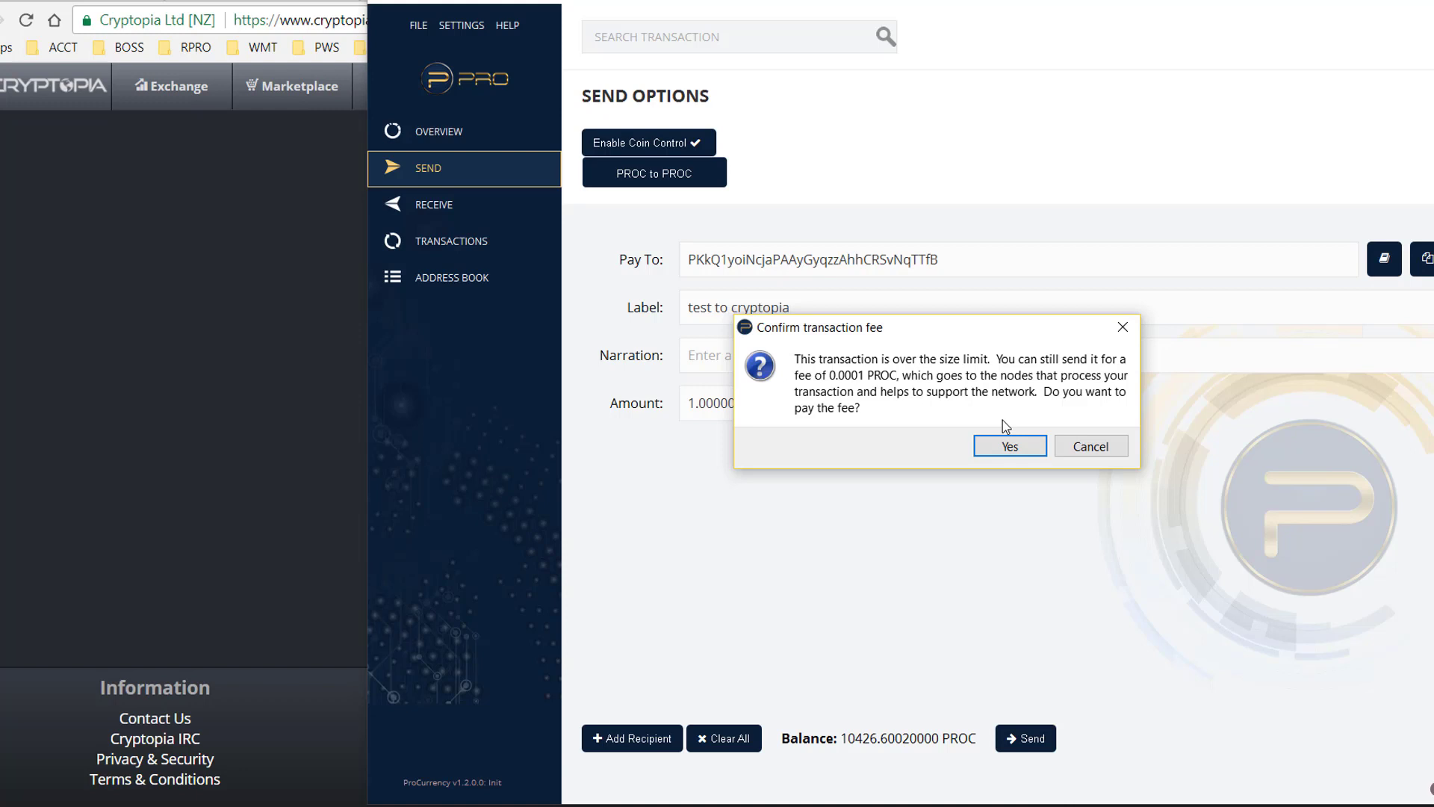
{"action": "left_click", "coordinate": [1100, 443]}
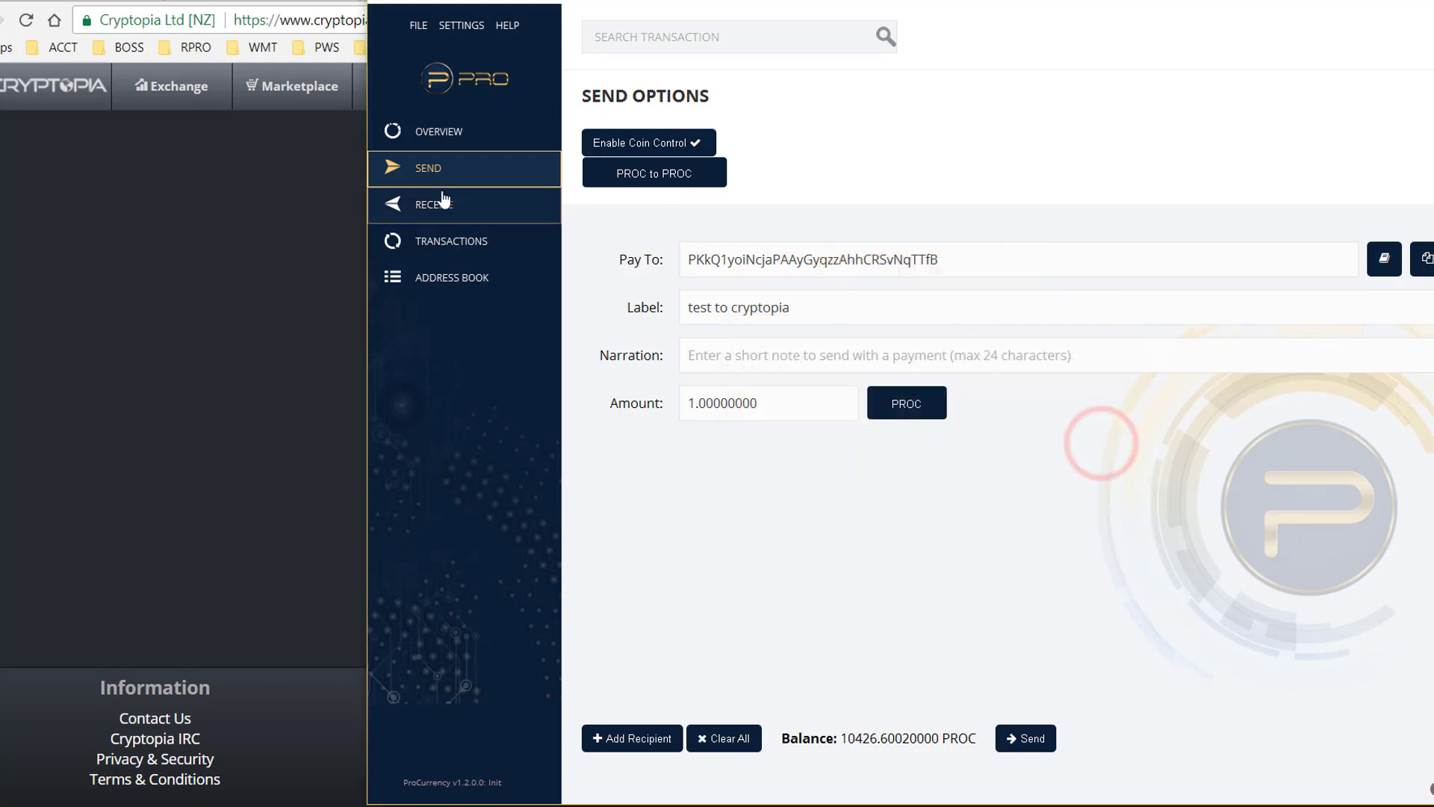
{"action": "left_click", "coordinate": [444, 135]}
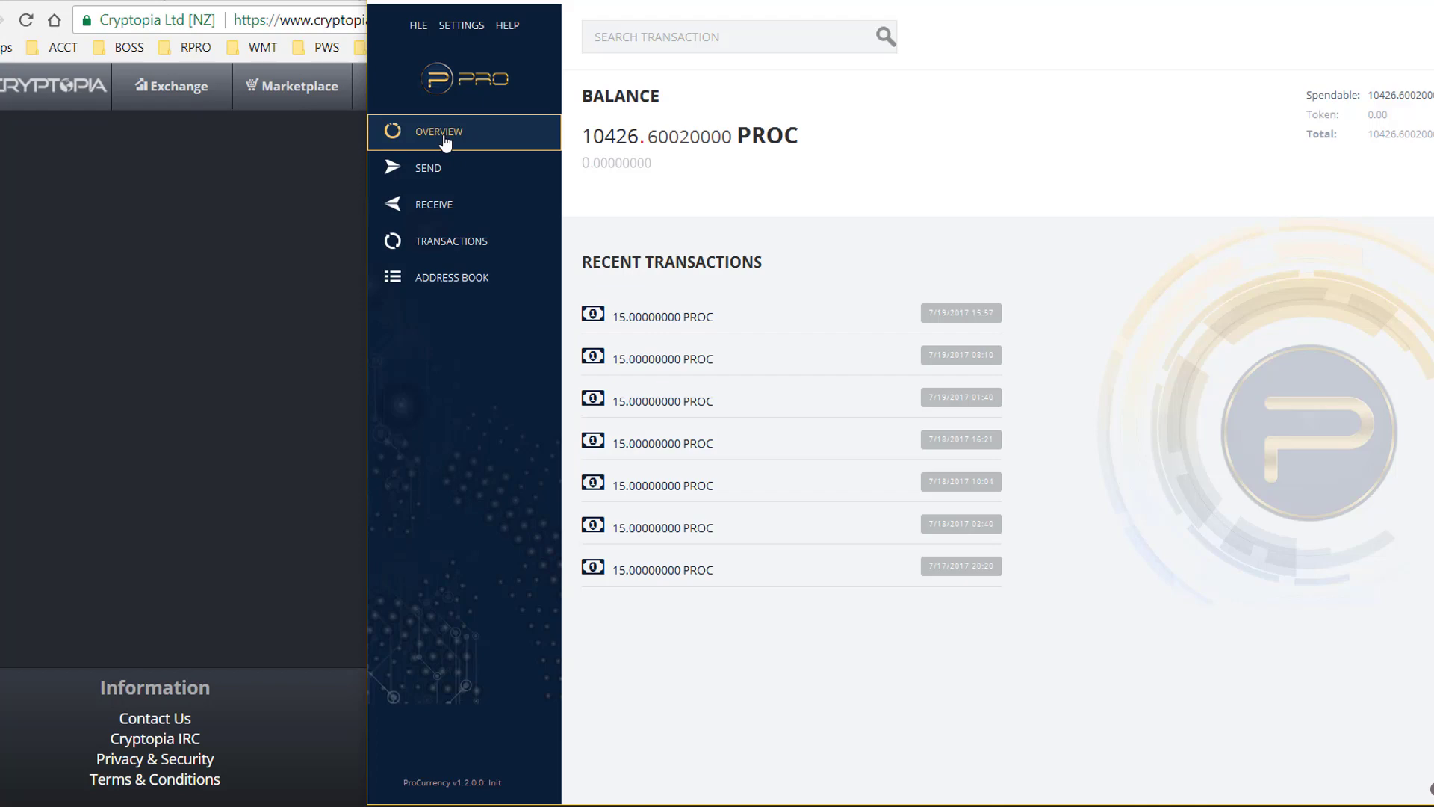
Close the PROC deposit page with Done and open Wallets to view balances
{"action": "left_click", "coordinate": [212, 210]}
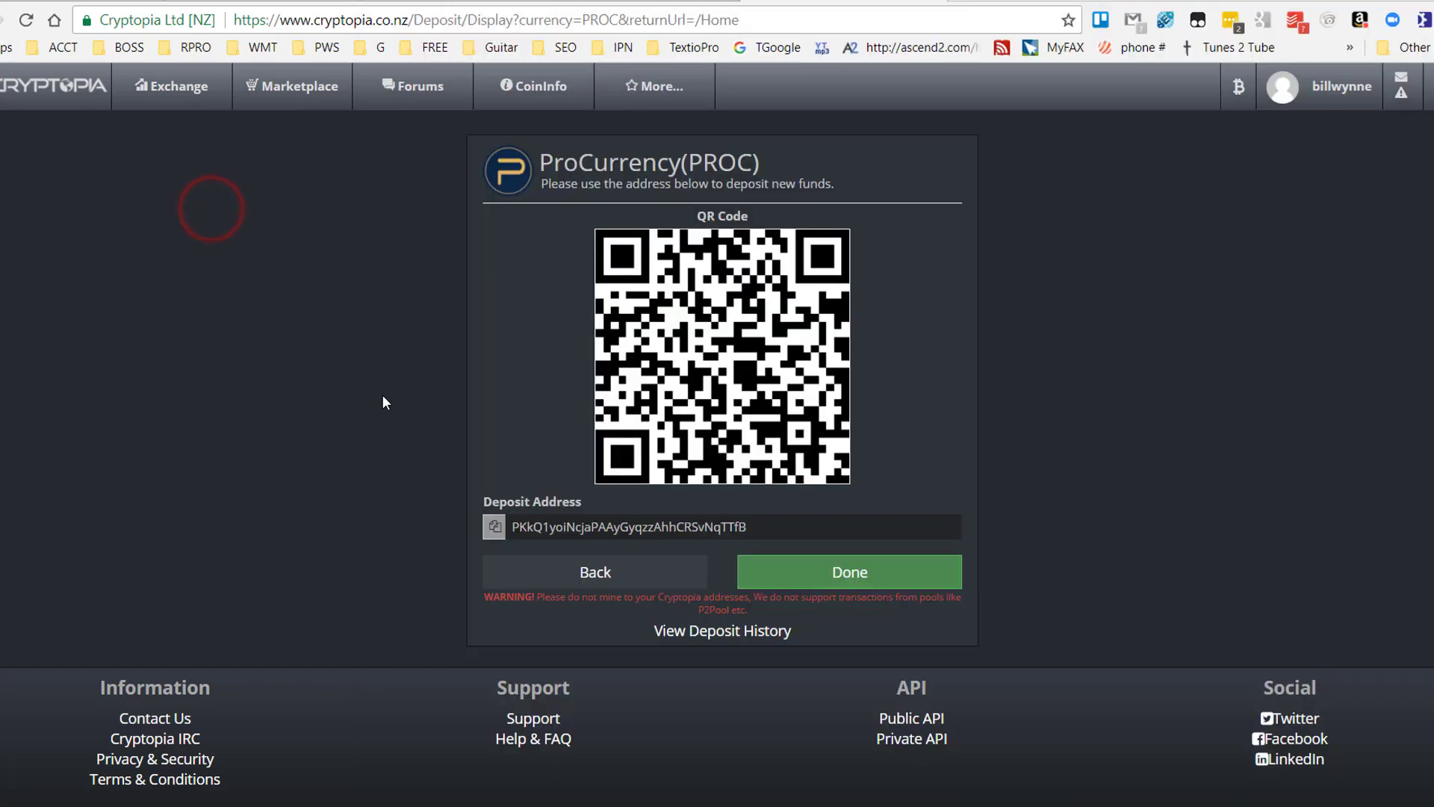
{"action": "left_click", "coordinate": [856, 575]}
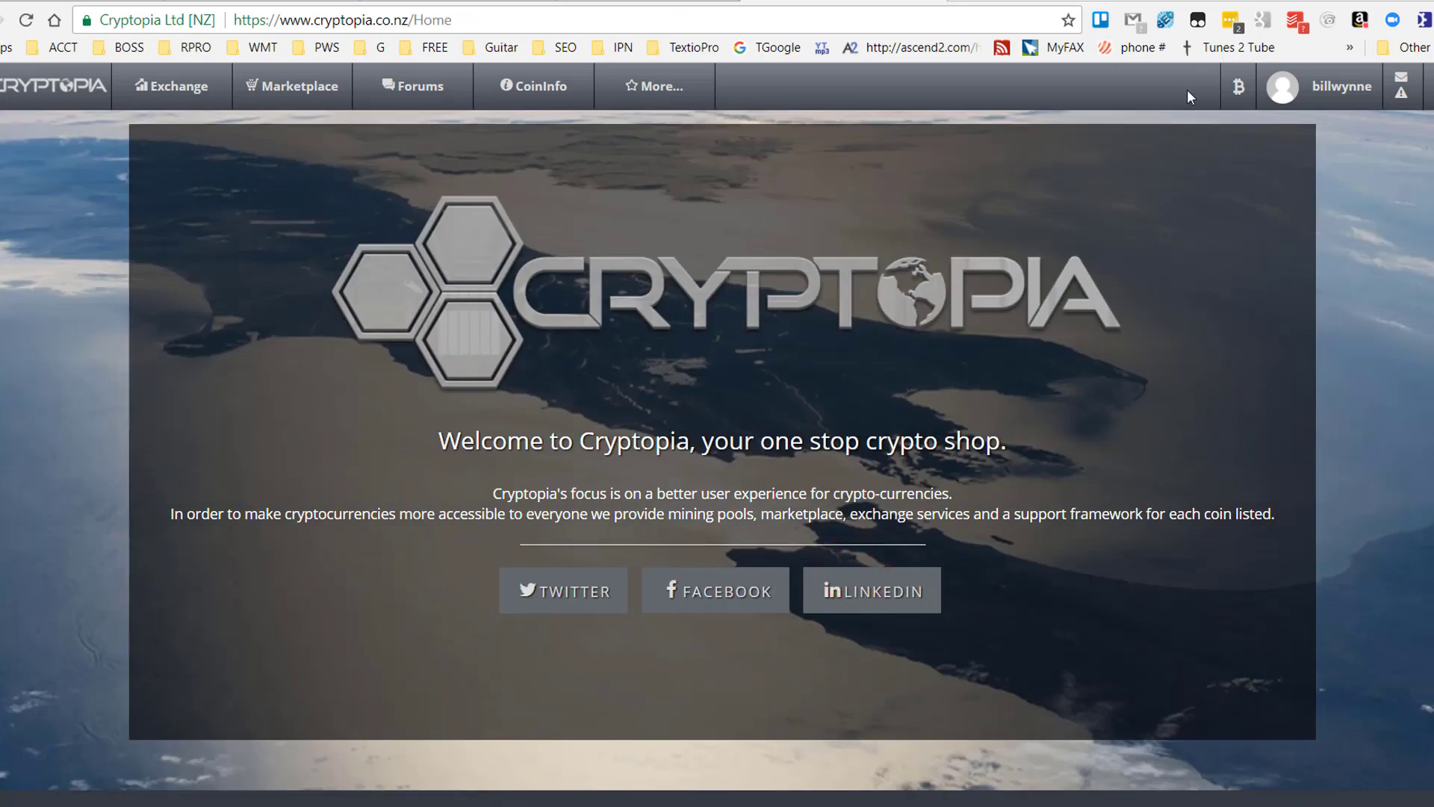
{"action": "mouse_move", "coordinate": [1238, 88]}
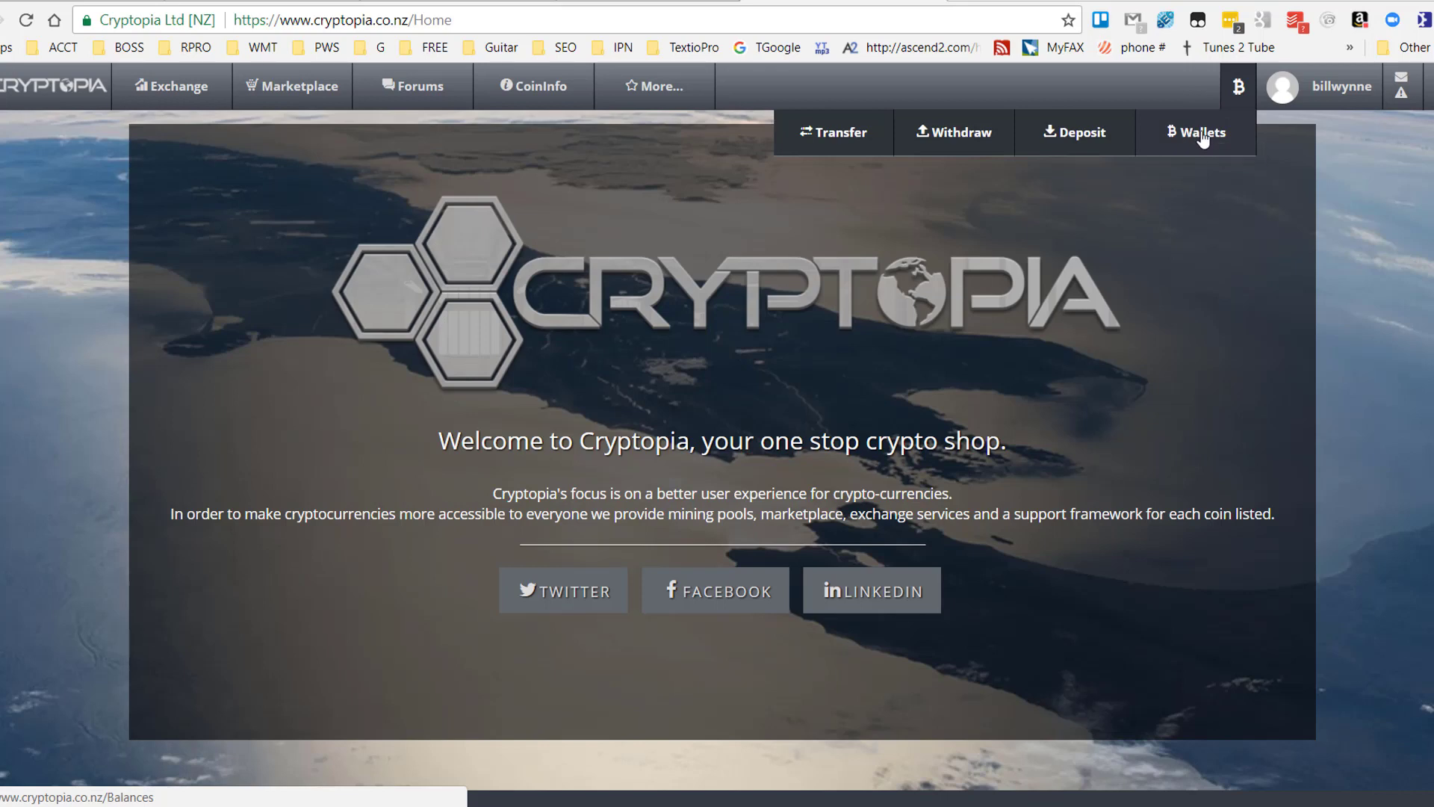
{"action": "left_click", "coordinate": [1191, 133]}
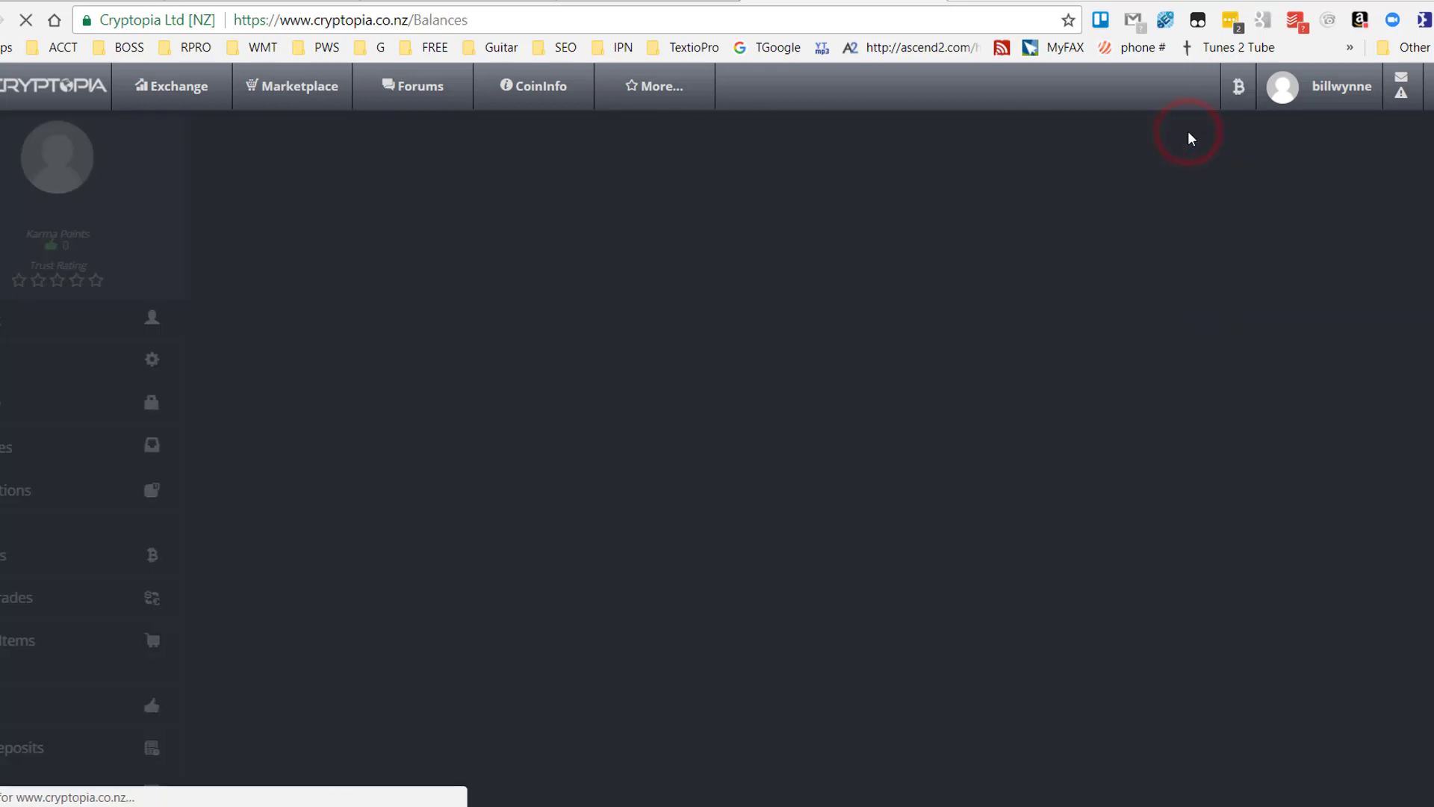